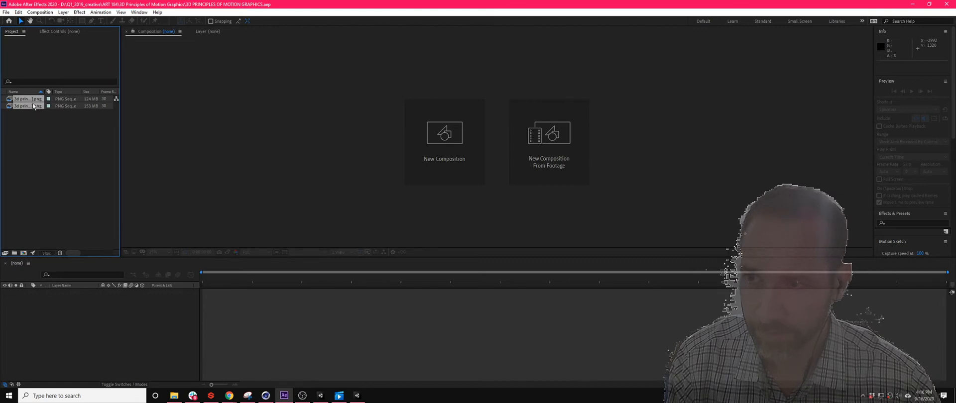
right_click(33, 106)
click(55, 102)
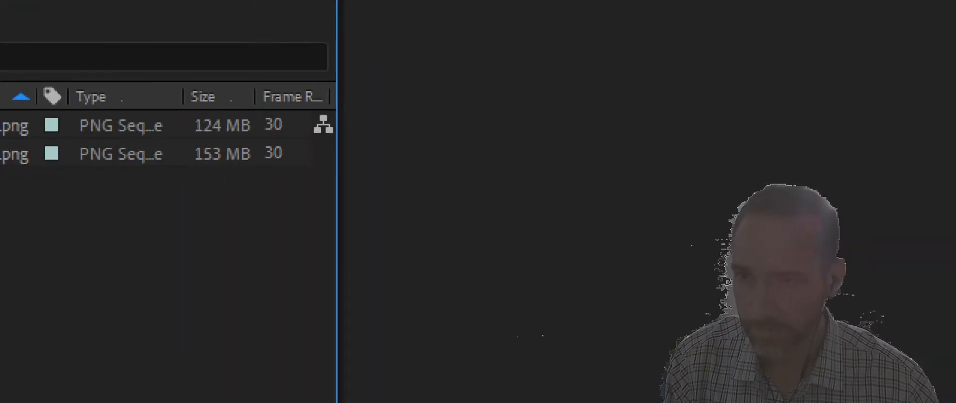
drag(307, 57, 277, 229)
key(Escape)
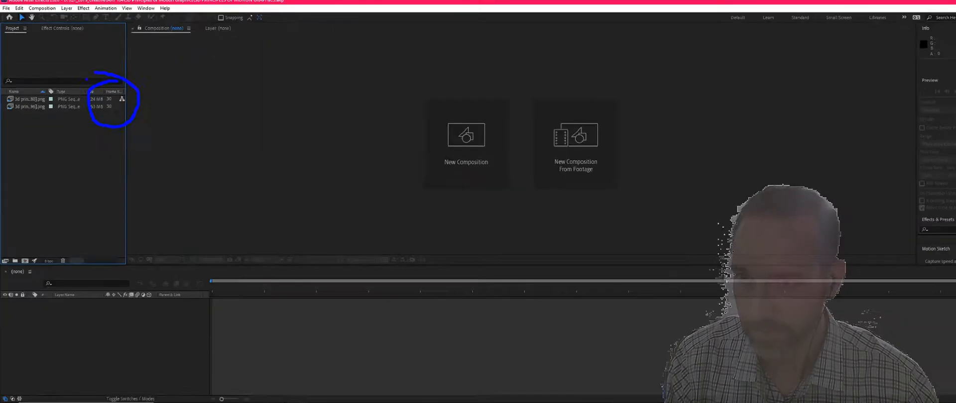
click(34, 100)
shift+click(34, 107)
right_click(33, 109)
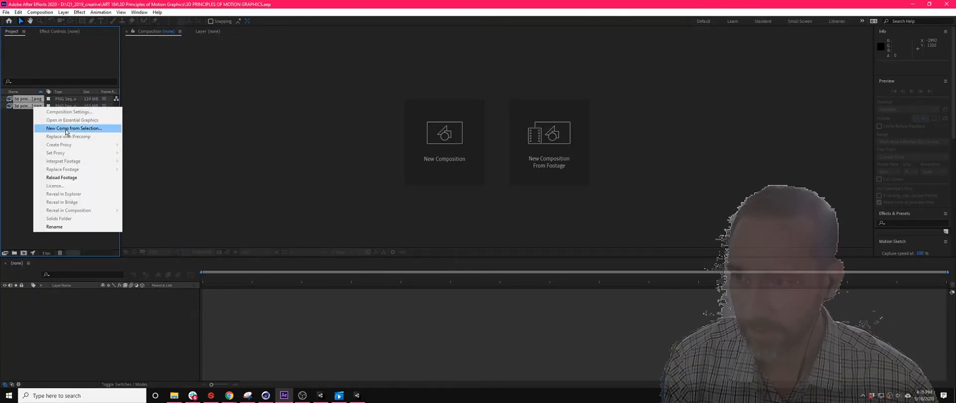
Interpret the impact PNG sequence at a frame rate of 24 frames per second
click(27, 107)
right_click(27, 108)
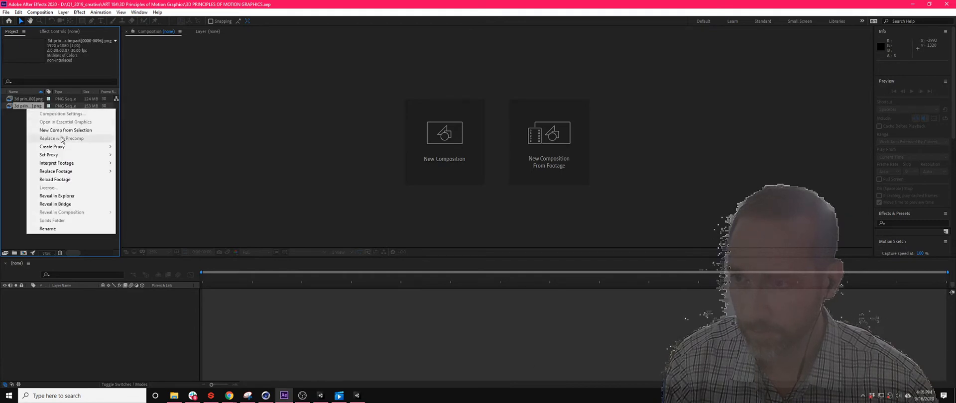
mouse_move(71, 164)
click(132, 165)
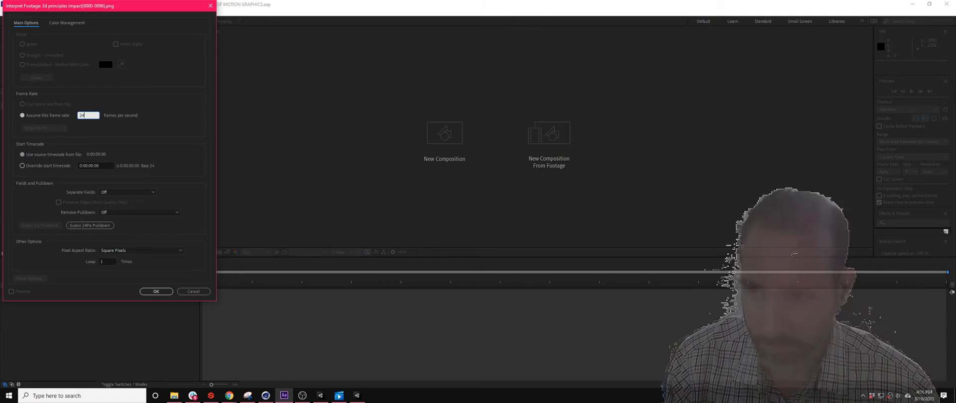
key(Return)
Set the assumed frame rate of the bounce PNG sequence to 24 frames per second
click(29, 100)
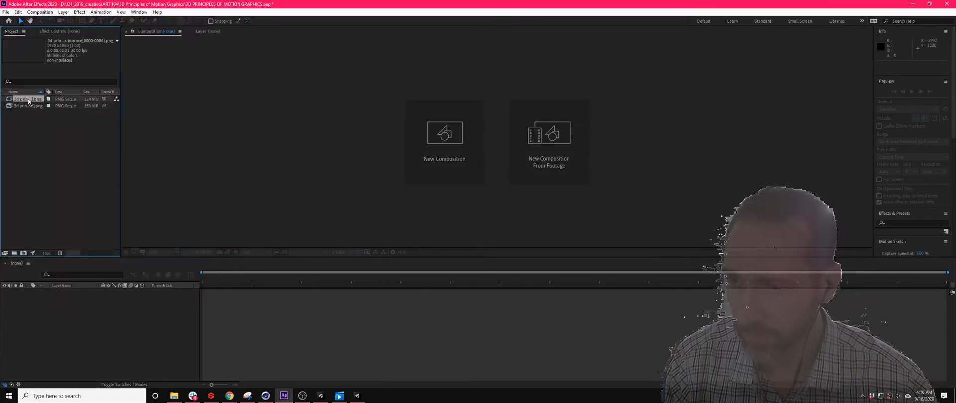
right_click(28, 100)
mouse_move(114, 157)
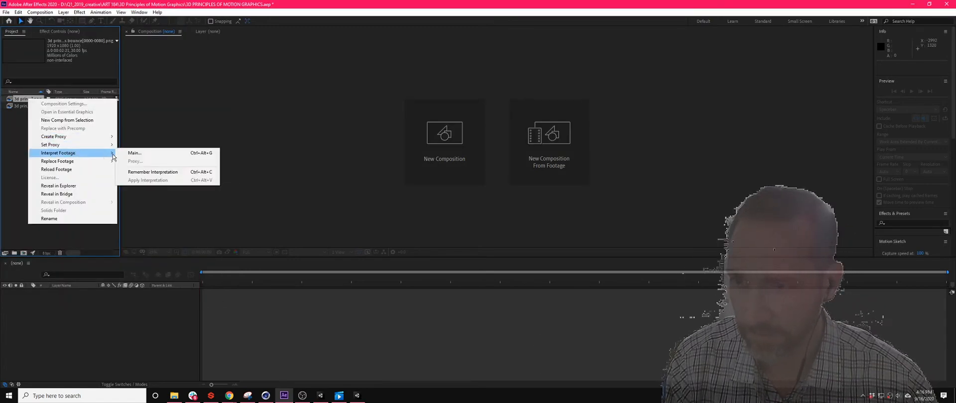
click(145, 153)
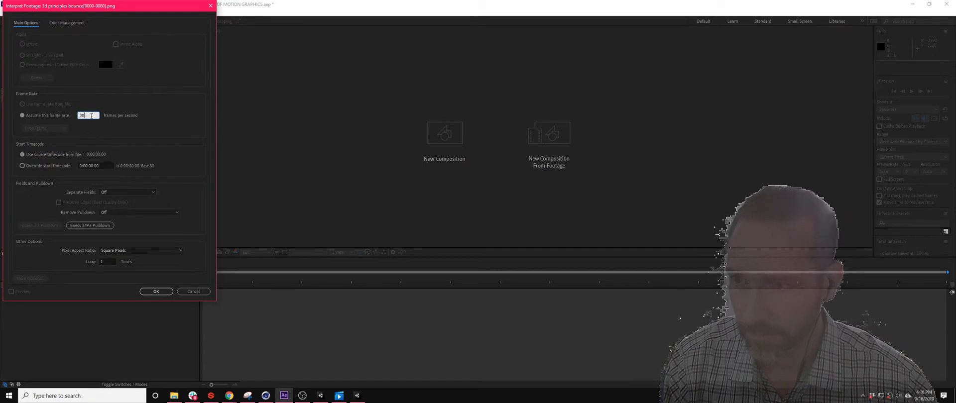
key(Return)
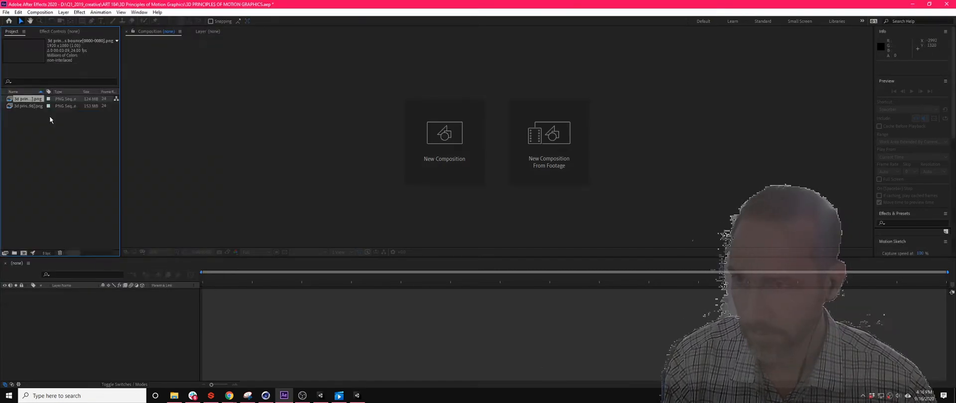
Start a new 24 fps composition with a 9-second duration and a 1920 x 1080 px frame size
click(32, 107)
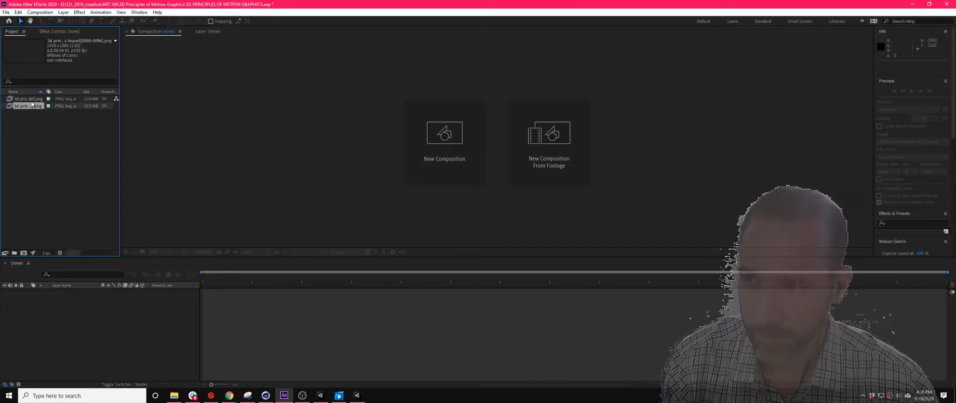
click(29, 98)
click(42, 12)
click(53, 18)
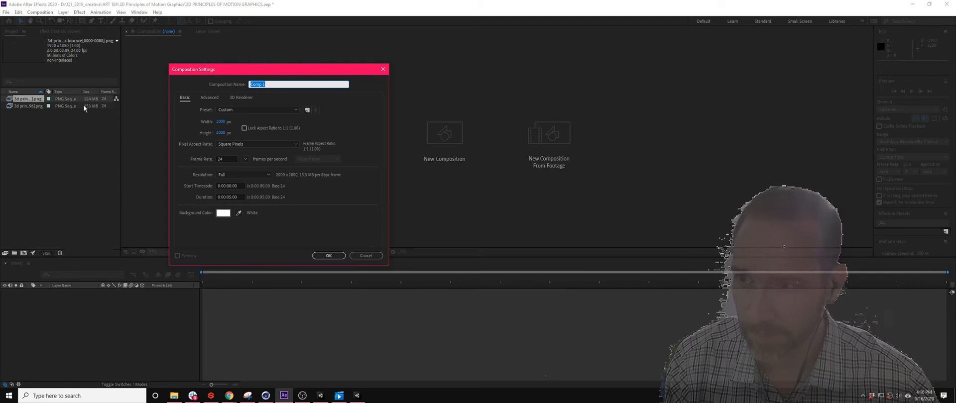
click(230, 196)
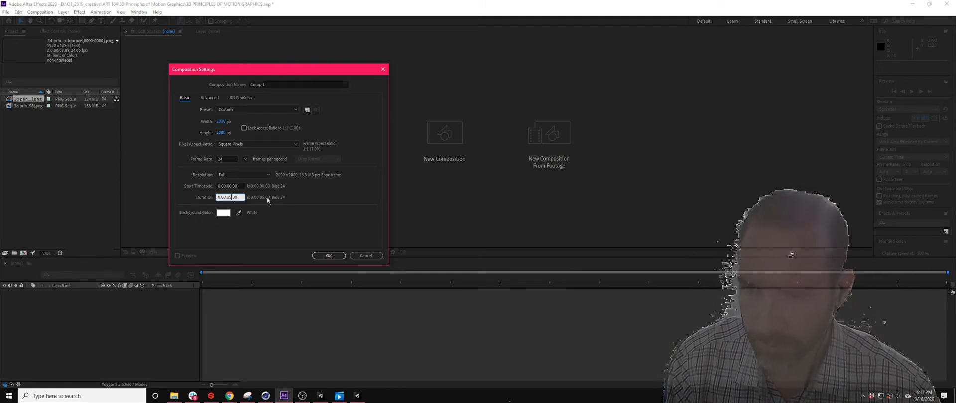
key(BackSpace)
text(9)
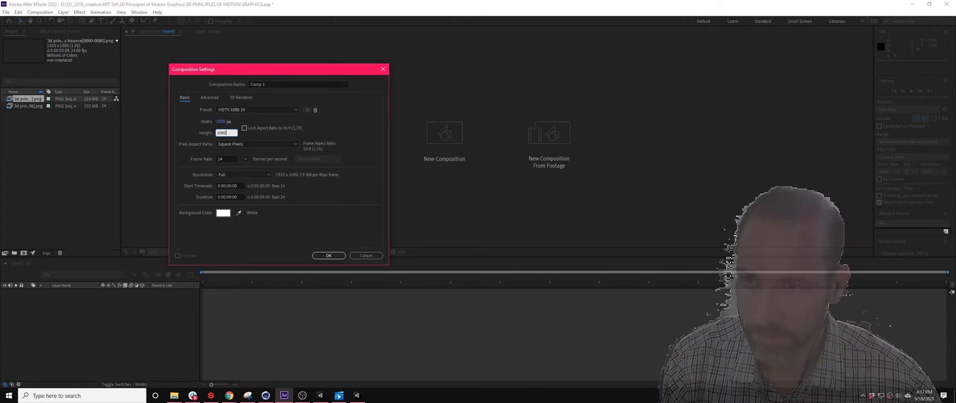
Name the composition "2d PRINCIPLES" and create it
click(263, 84)
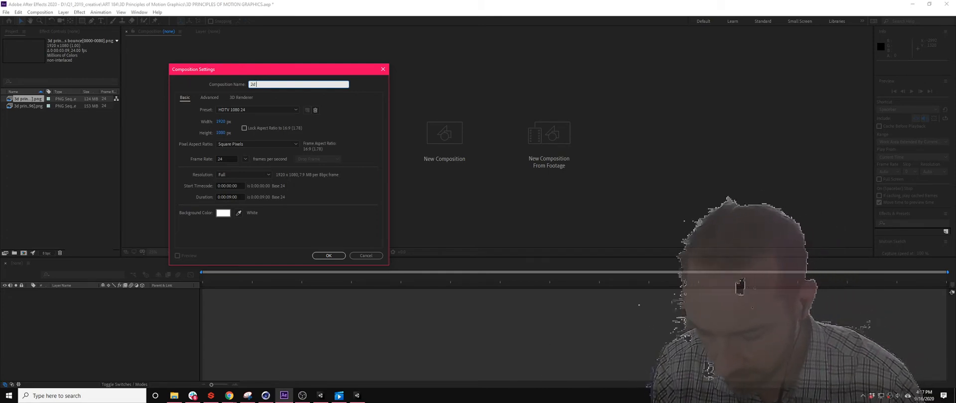
text(2d PRI)
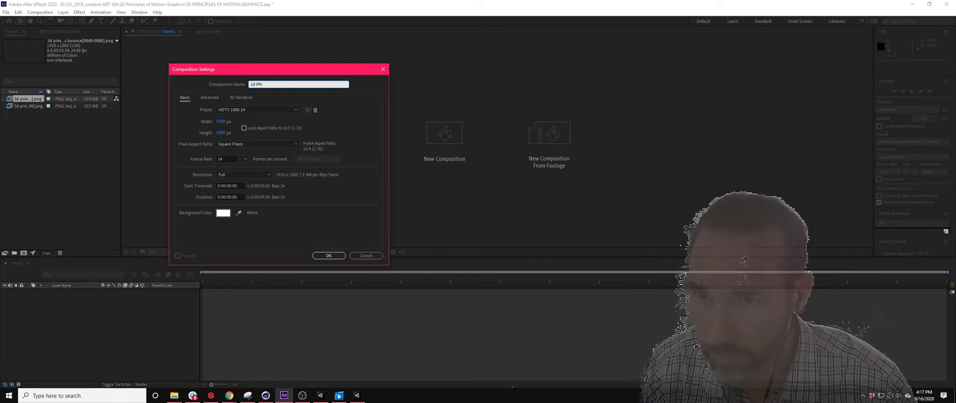
text(NCIPLES)
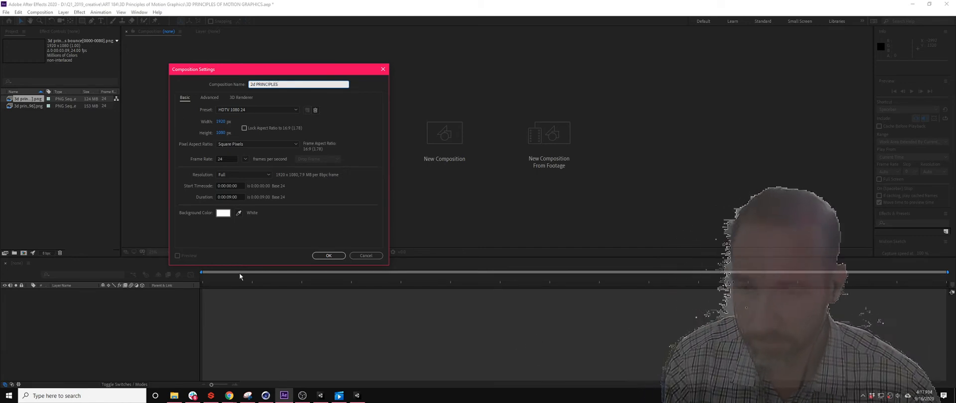
key(Caps_Lock)
click(328, 256)
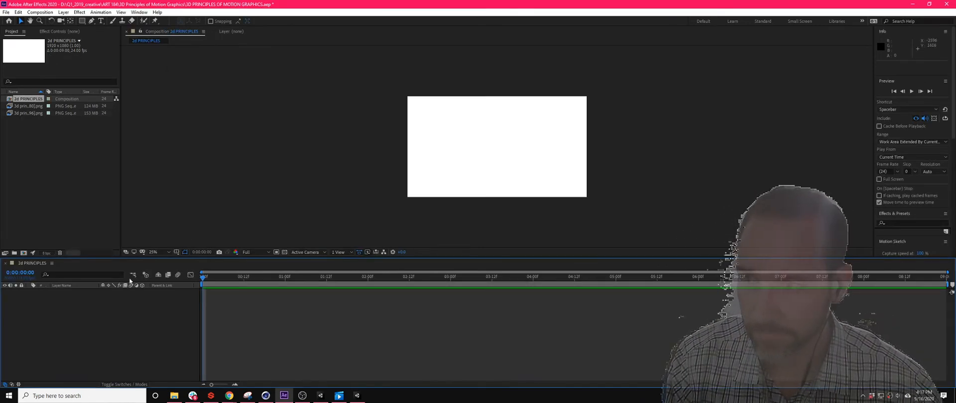
Add the impact and bounce sequences to the composition as layers, with bounce starting where impact ends
click(51, 143)
click(31, 113)
click(35, 106)
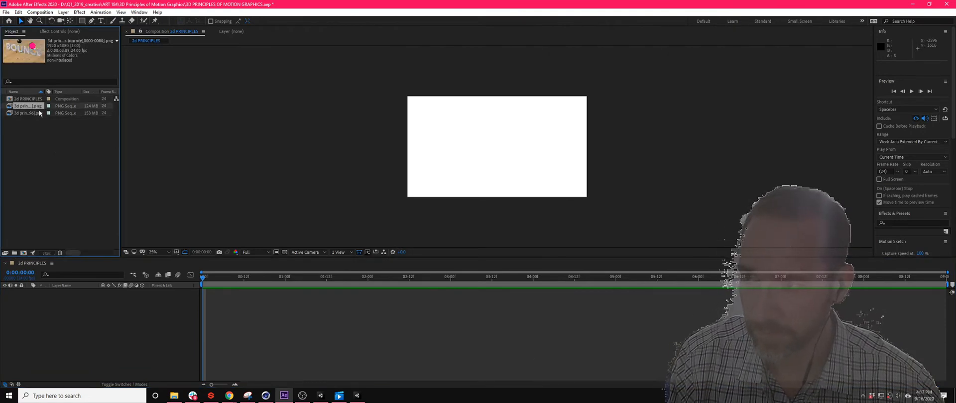
click(33, 114)
drag(31, 113, 79, 316)
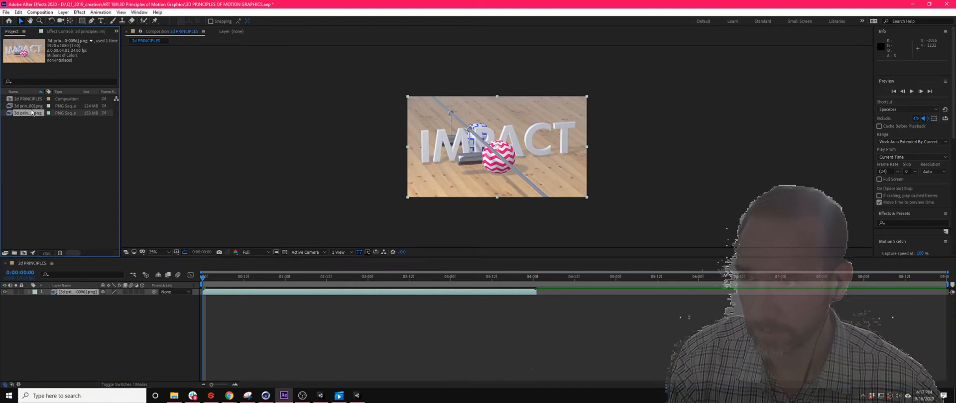
drag(28, 106, 219, 337)
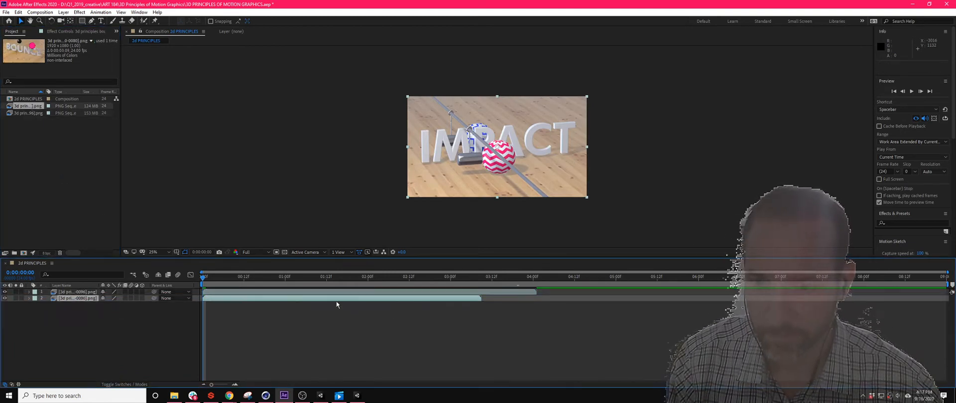
drag(438, 299, 770, 312)
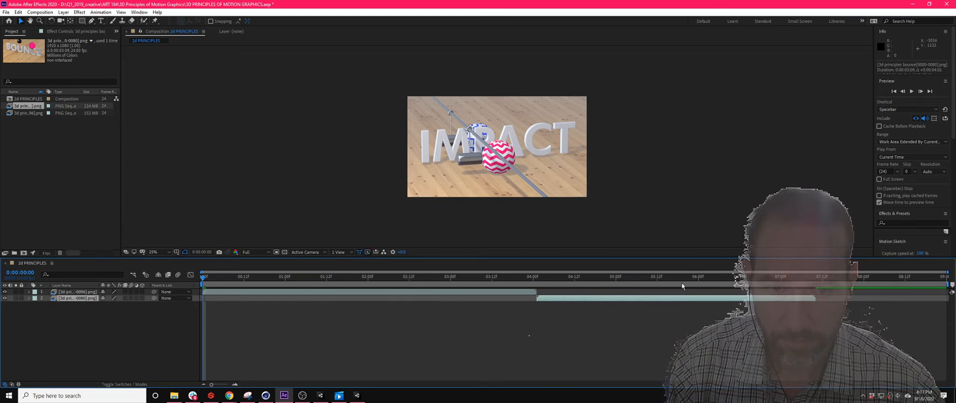
drag(642, 280, 387, 289)
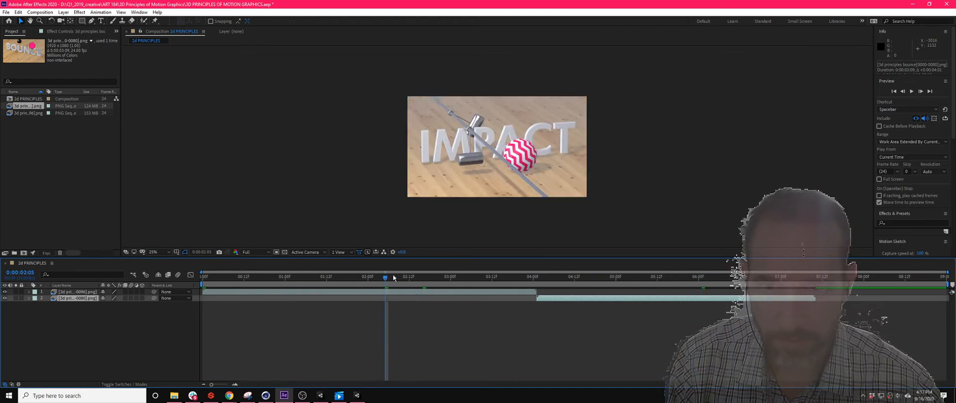
Apply the Hue/Saturation effect to the impact layer and raise its master saturation to about 42
click(77, 292)
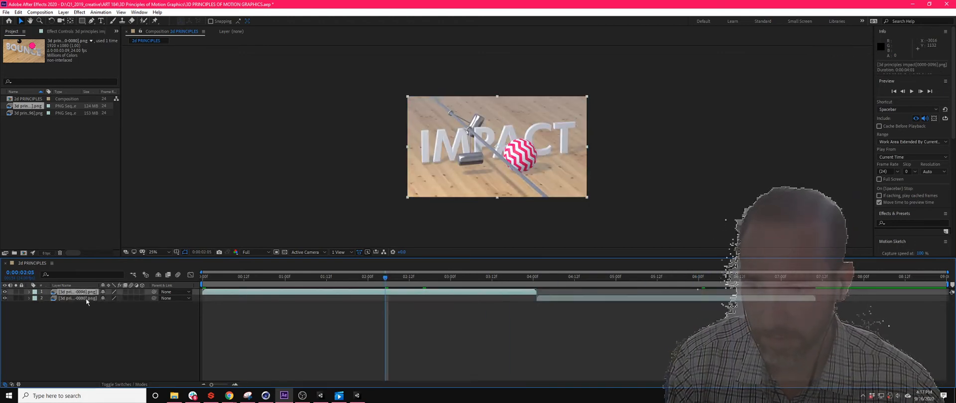
click(899, 223)
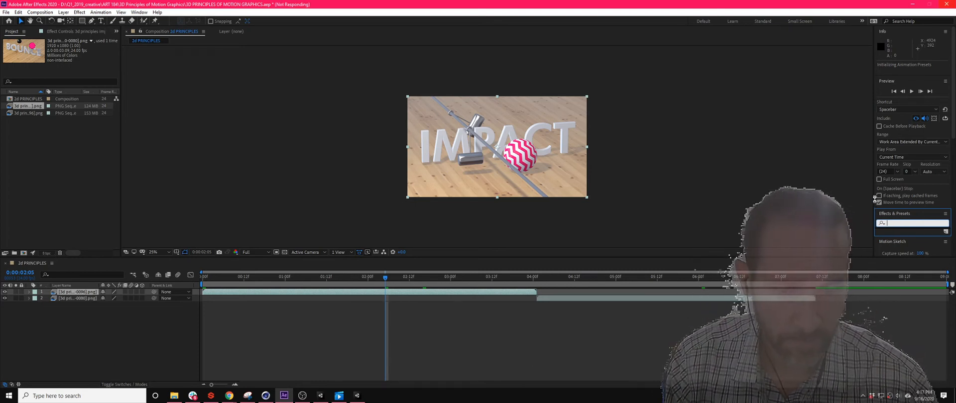
text(sat)
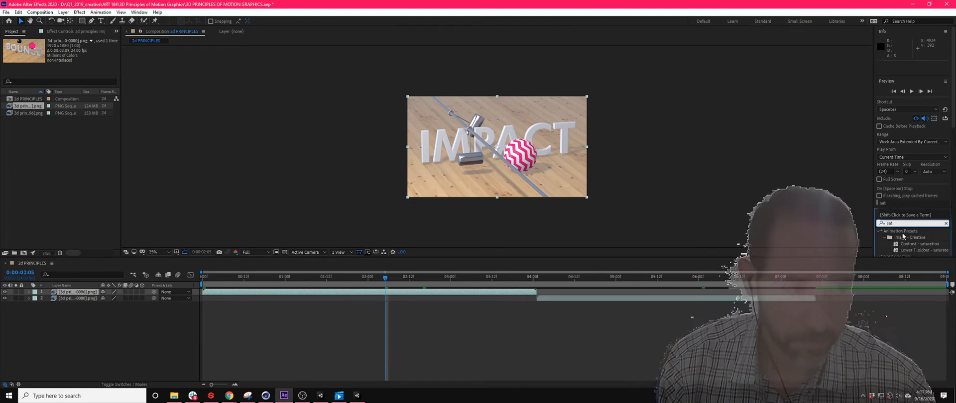
drag(876, 181, 791, 163)
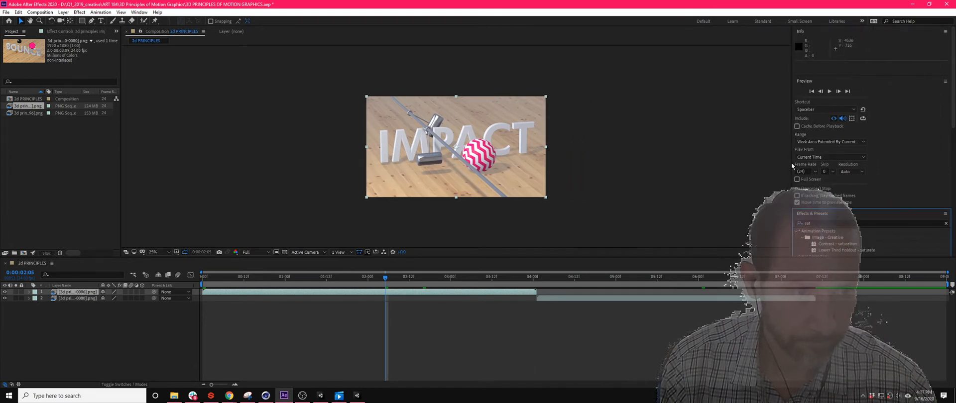
scroll(829, 217, down, 5)
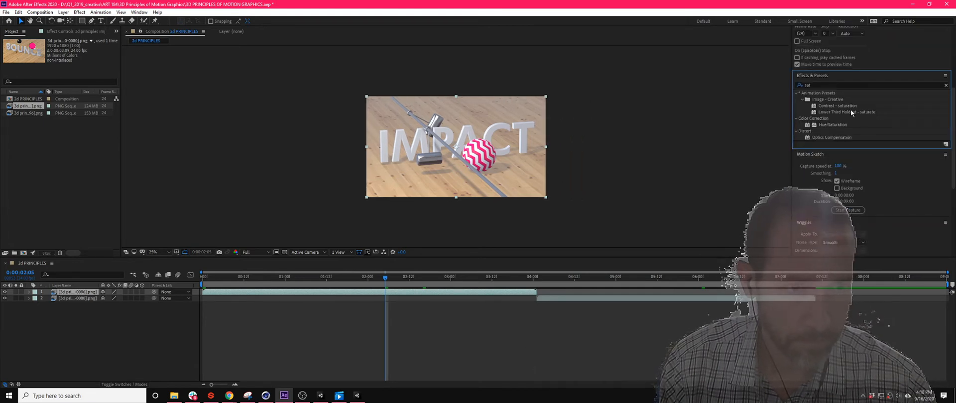
scroll(833, 115, down, 1)
drag(832, 102, 536, 120)
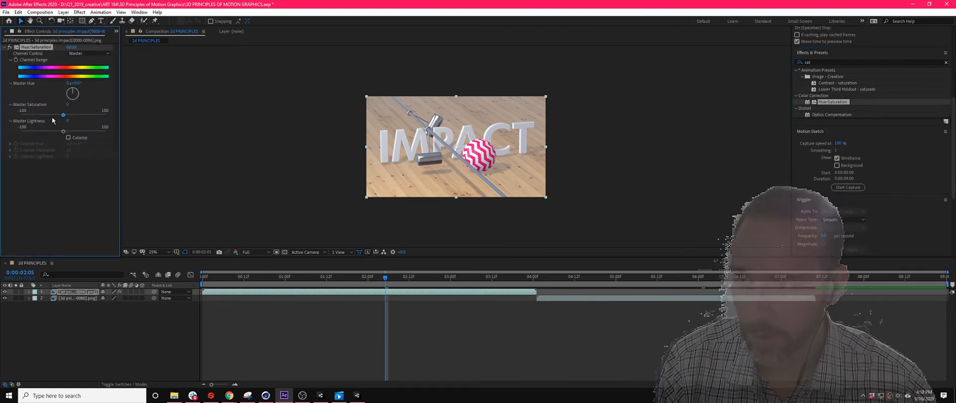
drag(63, 117, 75, 116)
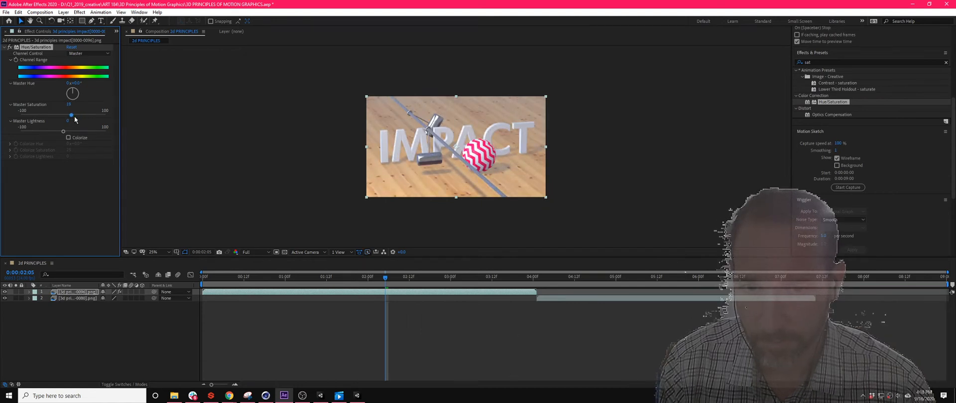
Apply the Hue/Saturation effect to the bounce layer, set its master saturation to about 6, and compare both clips
drag(531, 277, 575, 278)
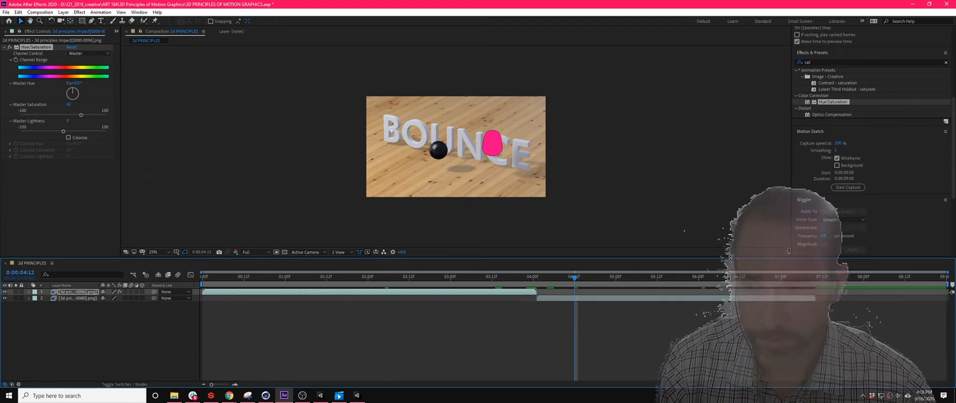
click(75, 298)
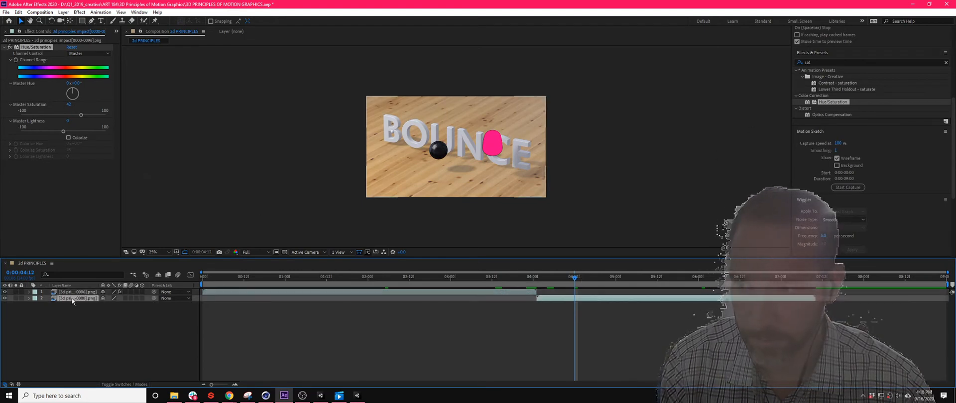
double_click(843, 101)
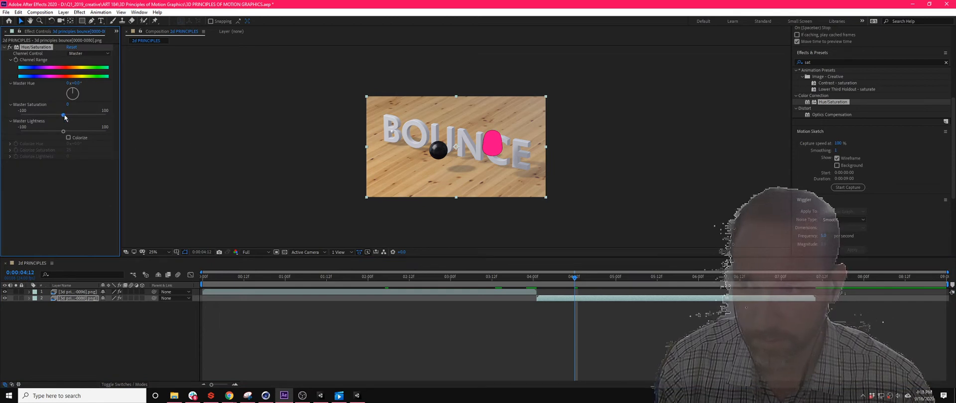
drag(65, 117, 66, 117)
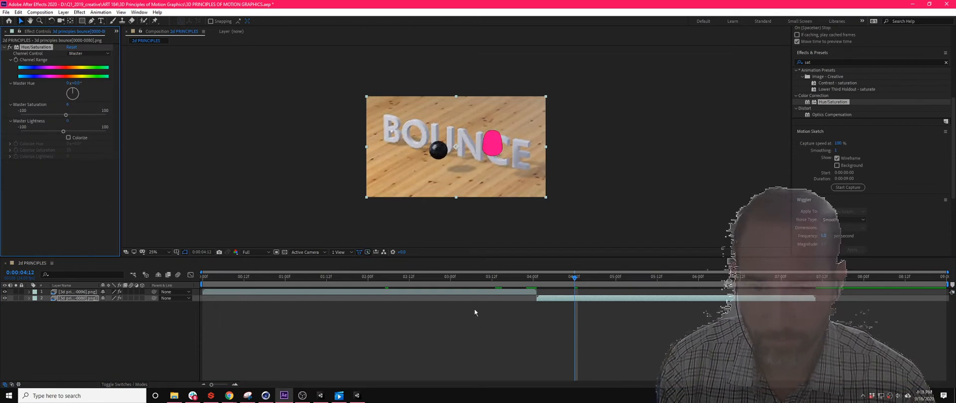
drag(483, 279, 508, 298)
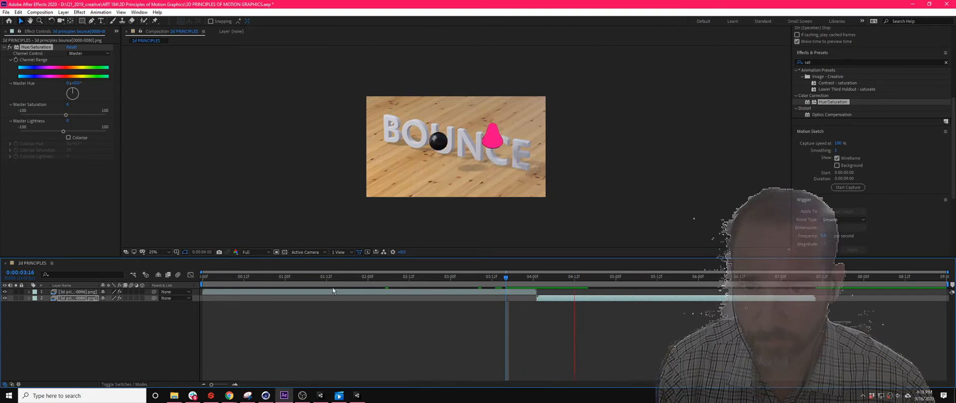
drag(366, 278, 286, 279)
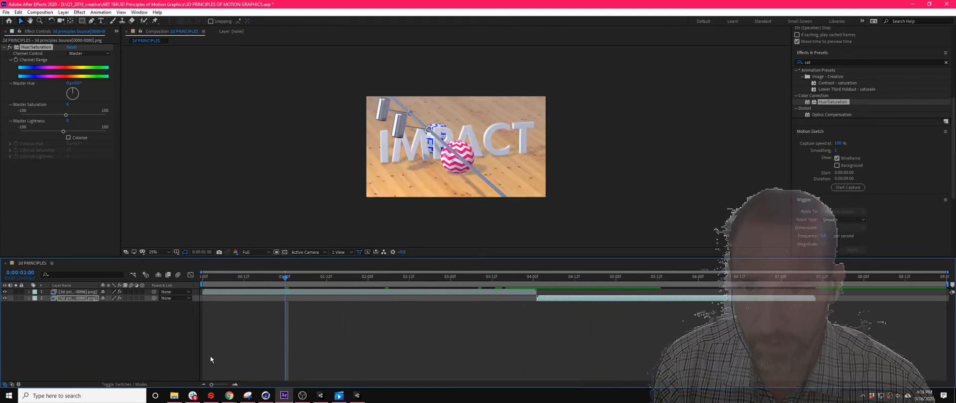
click(100, 306)
click(78, 298)
click(79, 292)
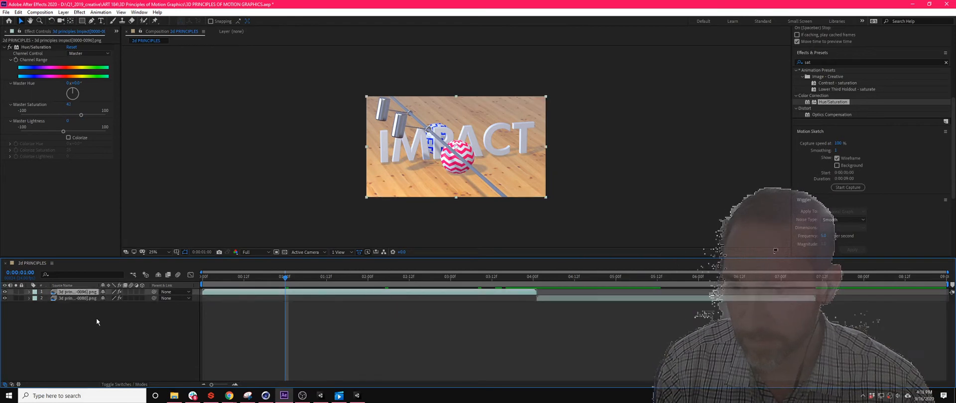
click(95, 311)
click(94, 298)
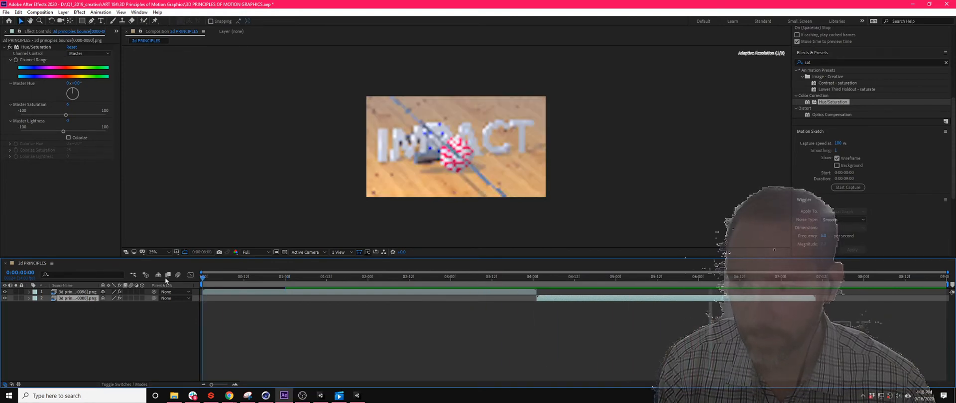
Keyframe the impact layer's scale from 105% at its start to 100% at its end at 0:00:04:01, and preview it
click(75, 295)
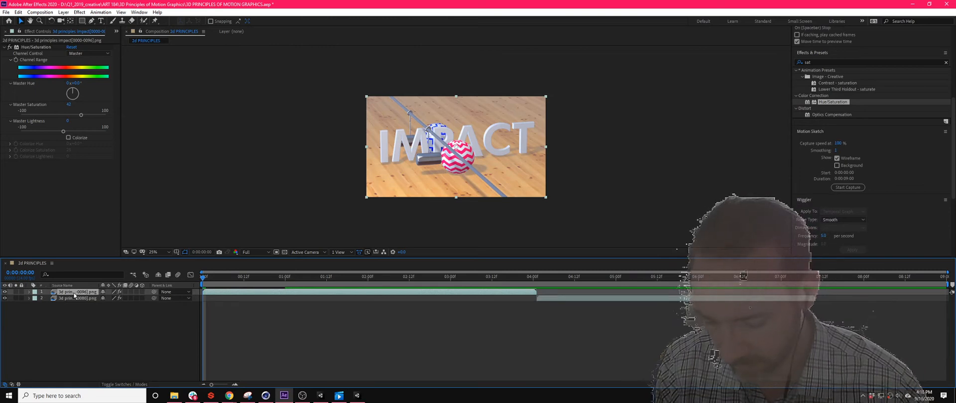
key(s)
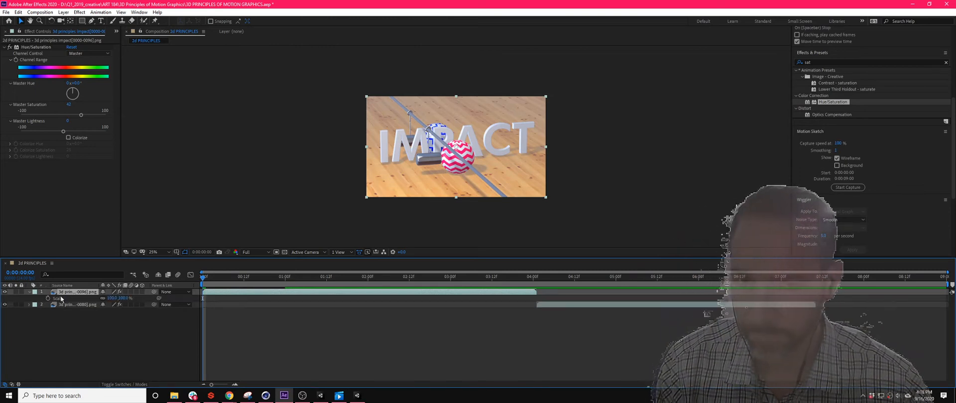
drag(232, 278, 536, 287)
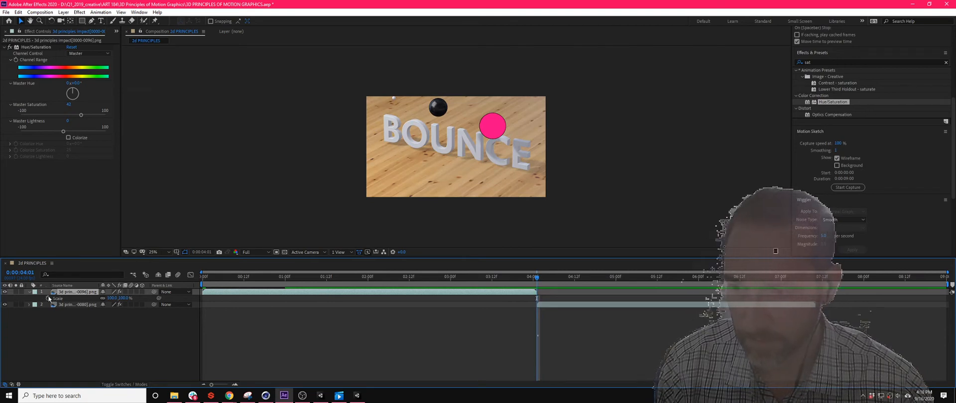
drag(536, 279, 129, 296)
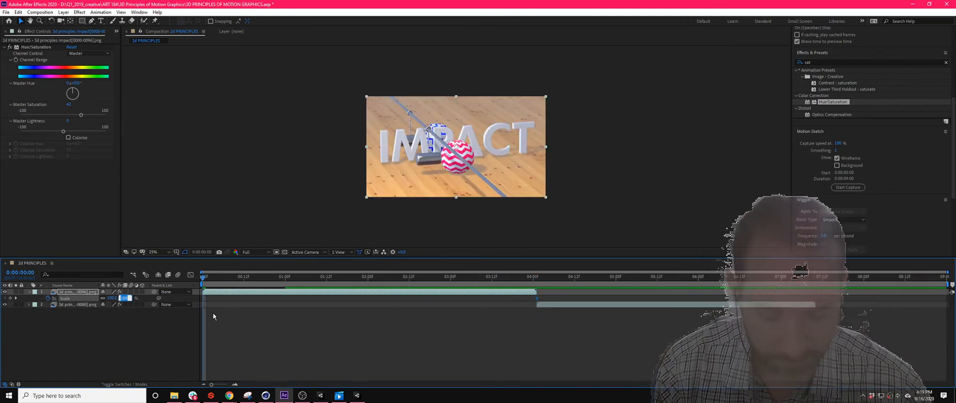
text(105)
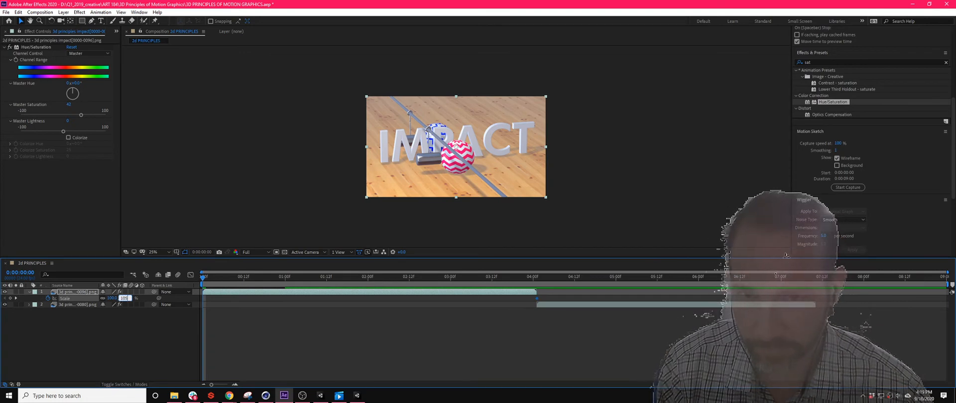
key(Return)
click(213, 316)
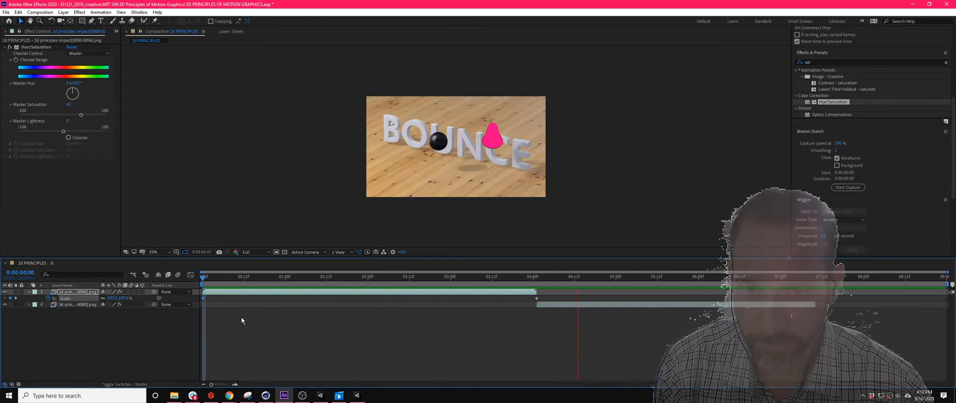
click(223, 279)
drag(223, 279, 122, 296)
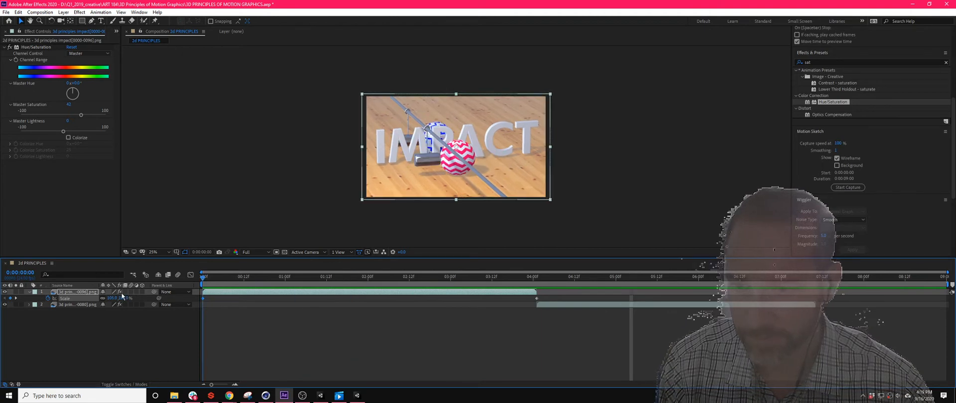
Keyframe the bounce layer's scale from 100% at 0:00:04:01 to 105% at 0:00:07:09
click(57, 305)
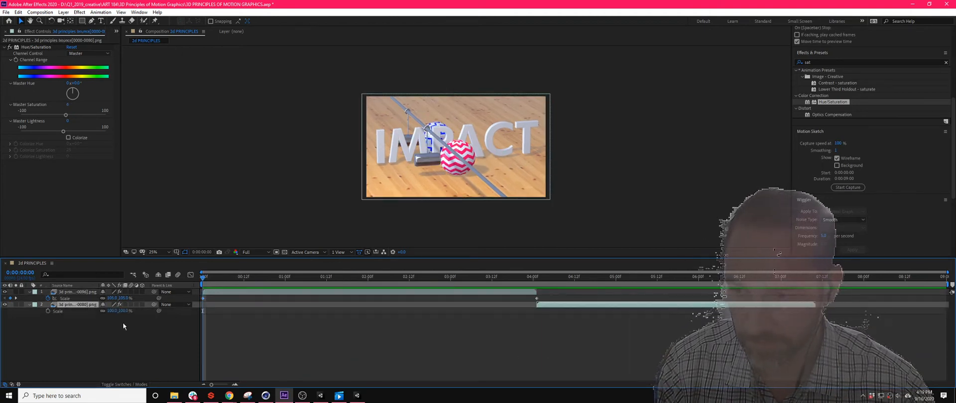
click(537, 280)
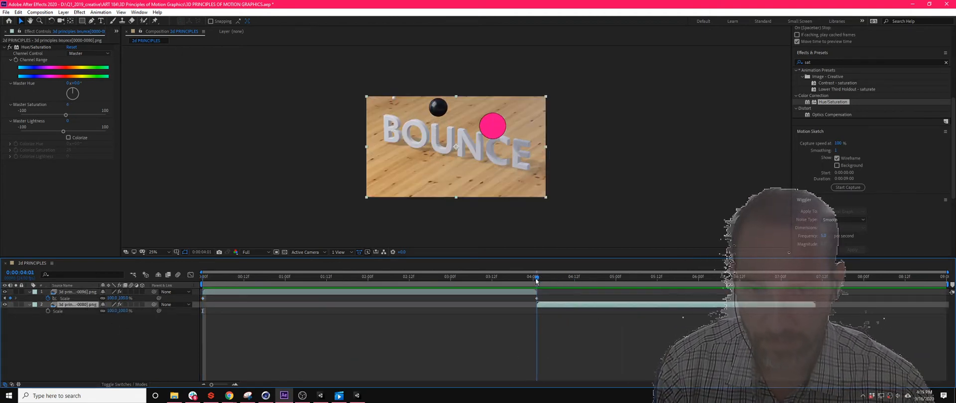
click(48, 312)
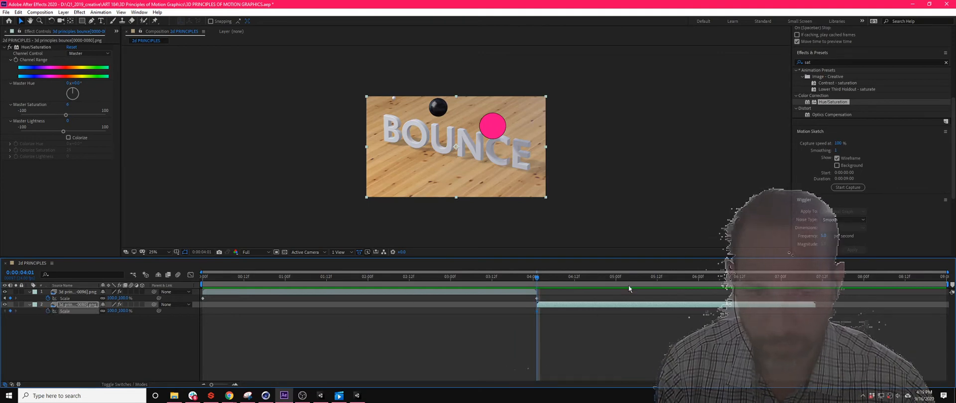
drag(629, 289, 812, 285)
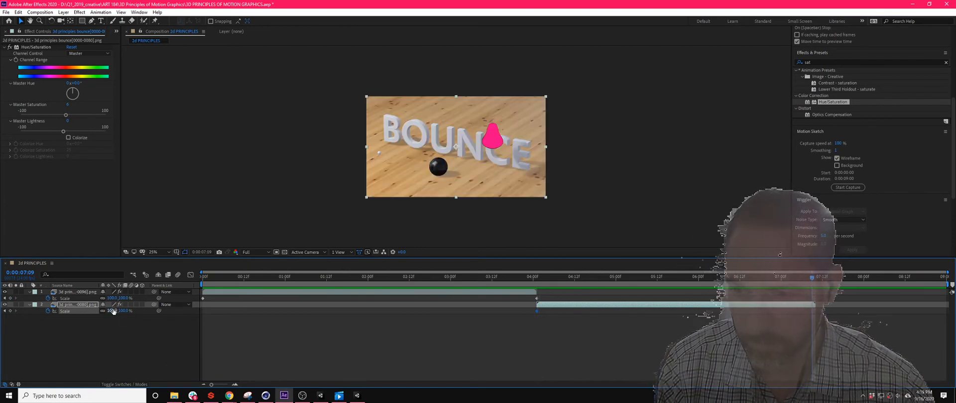
drag(113, 311, 115, 312)
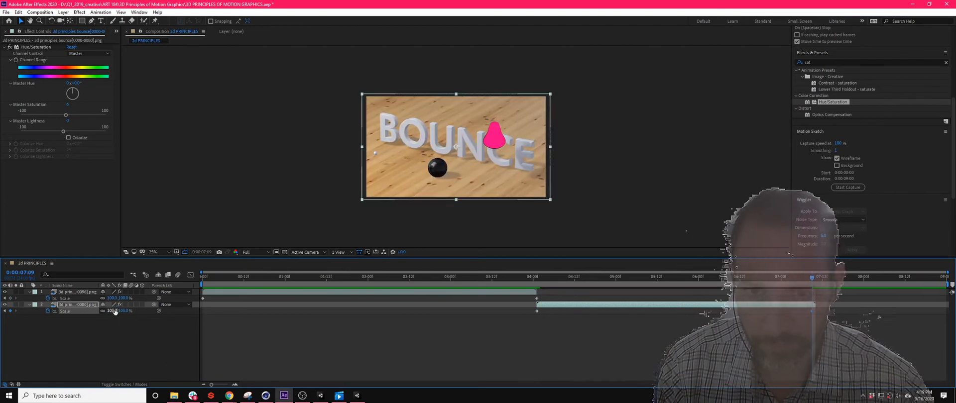
Preview the scale animation across both clips and return to the start of the composition
click(489, 278)
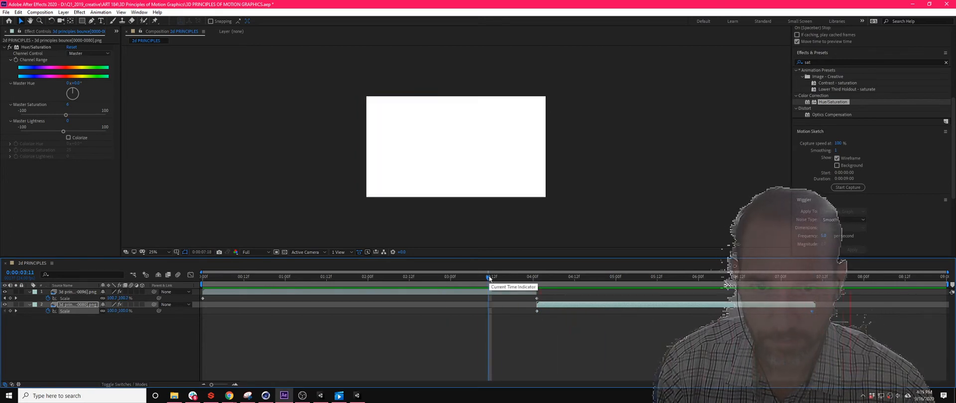
drag(512, 277, 191, 314)
click(56, 329)
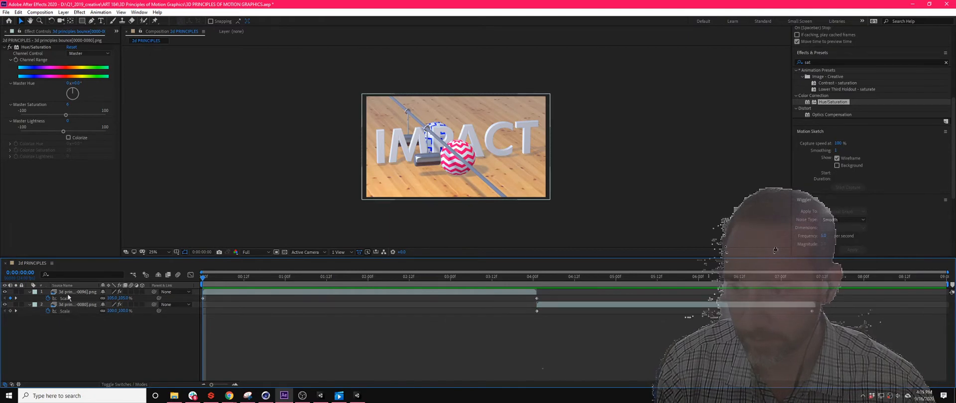
click(69, 297)
drag(229, 284, 292, 323)
click(214, 315)
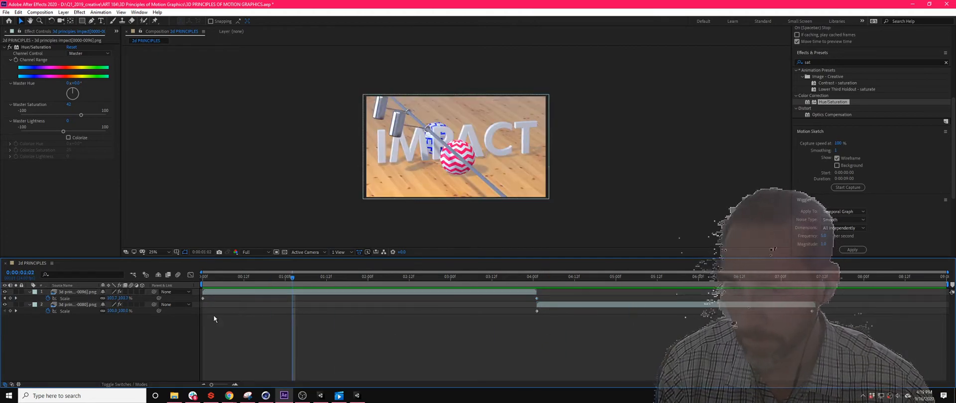
drag(256, 279, 41, 321)
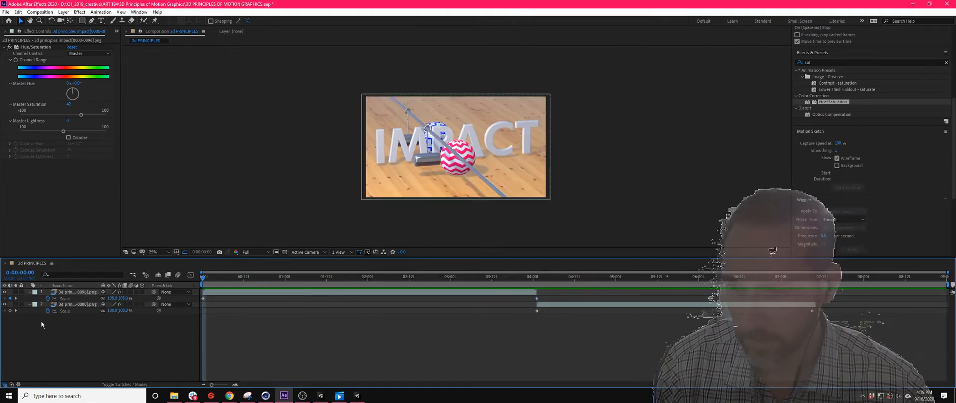
Pre-compose the impact and bounce layers together as "mograph scenes" and preview the result
click(81, 292)
shift+click(81, 305)
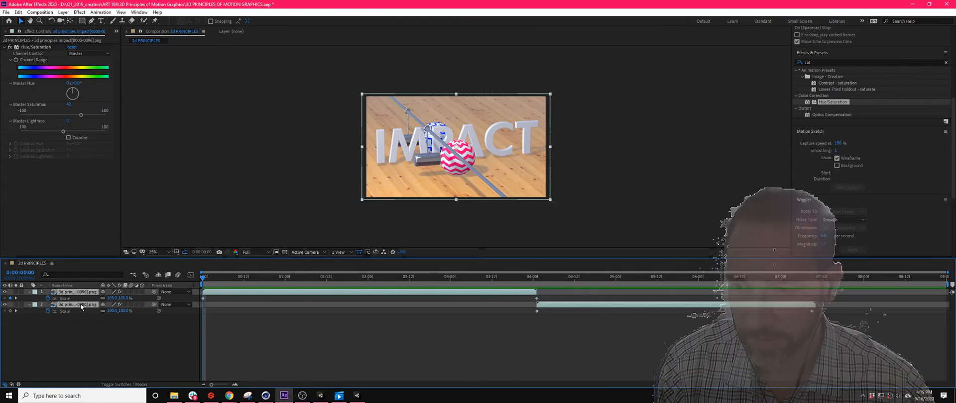
right_click(81, 304)
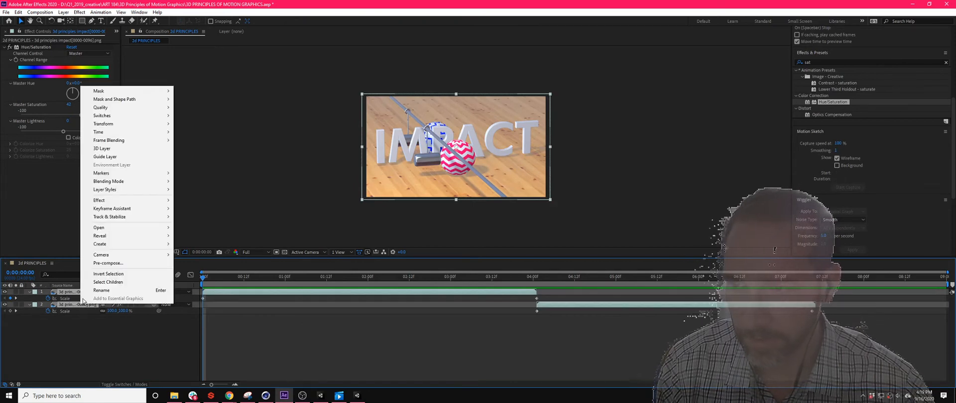
click(112, 265)
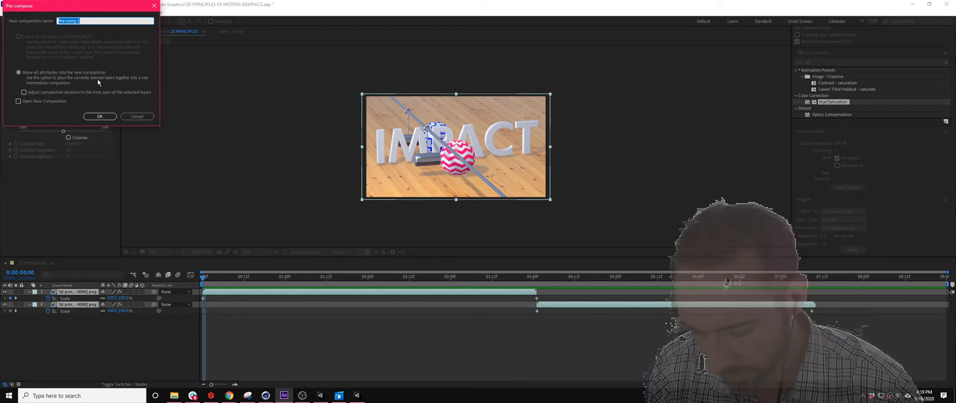
text(mo)
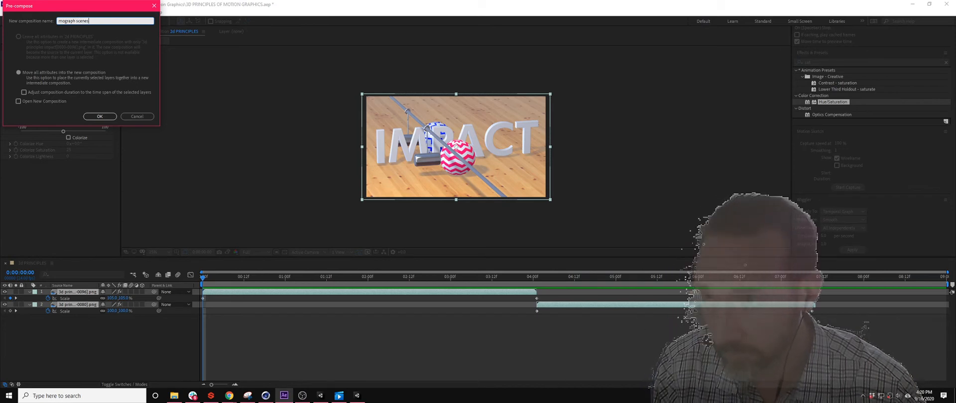
text(graph scenes)
key(Return)
click(85, 309)
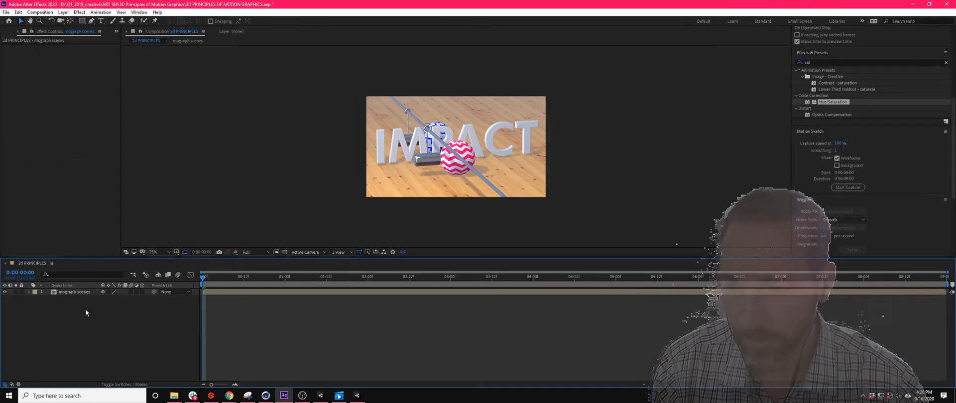
click(82, 293)
click(346, 298)
key(space)
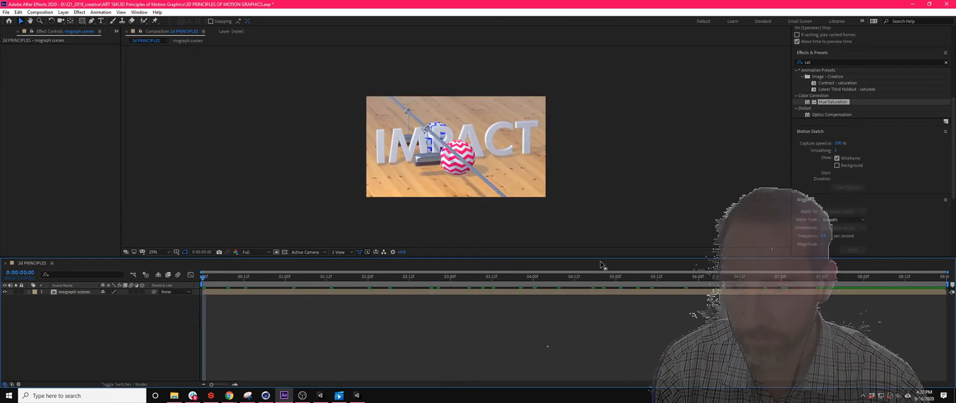
Find the Fade In+Out - frames preset, apply it to the mograph scenes layer without an extra solid, and preview the fade
click(837, 62)
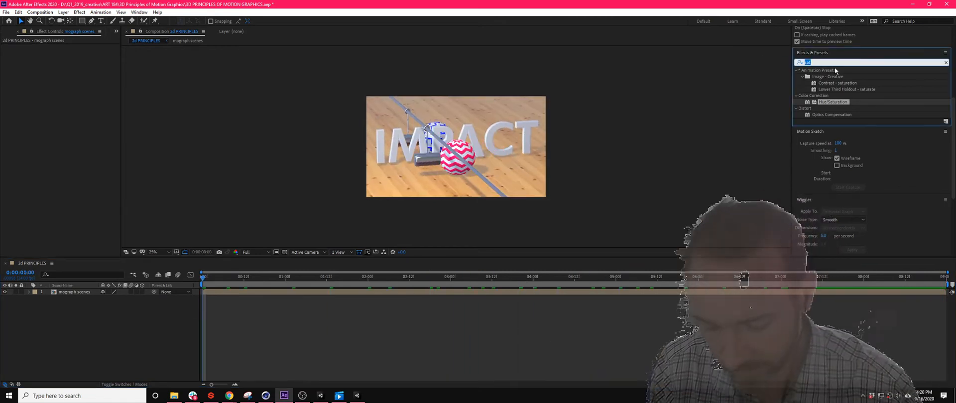
text(fade)
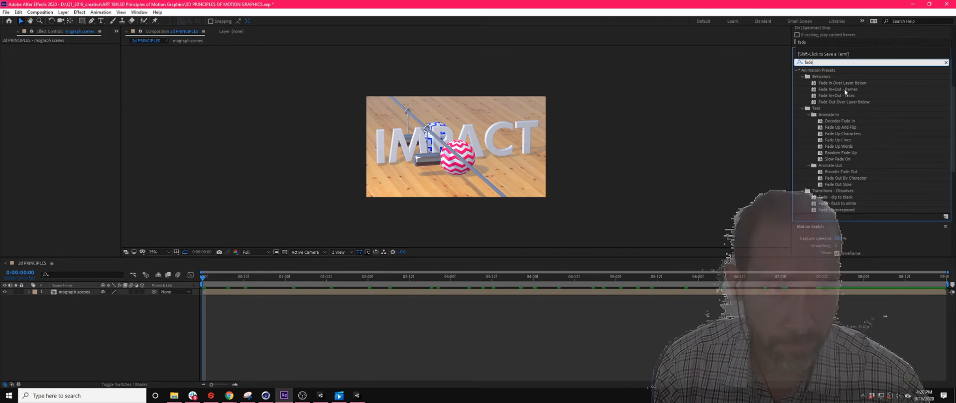
double_click(845, 88)
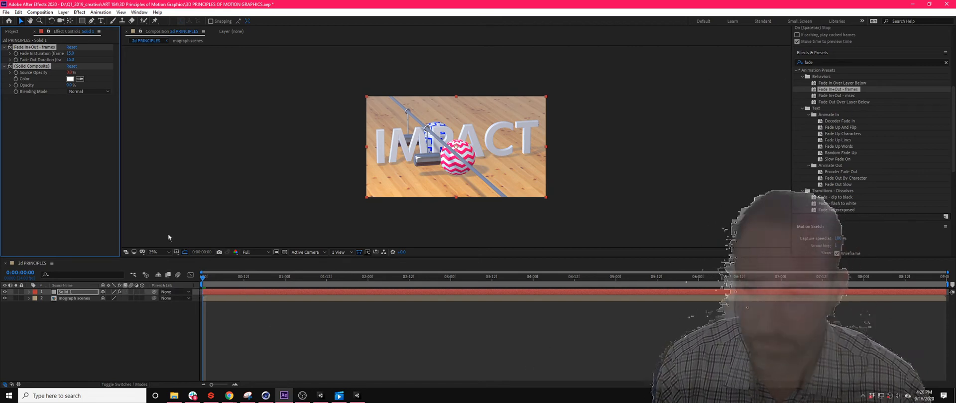
key(Delete)
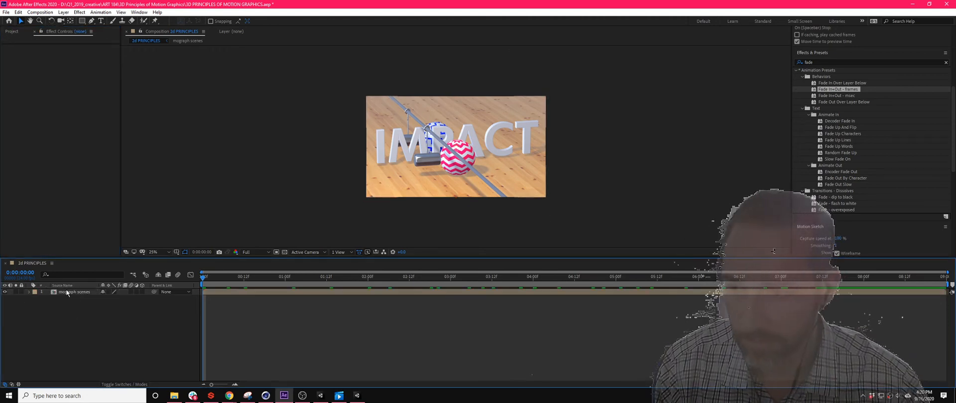
click(142, 293)
drag(839, 89, 408, 150)
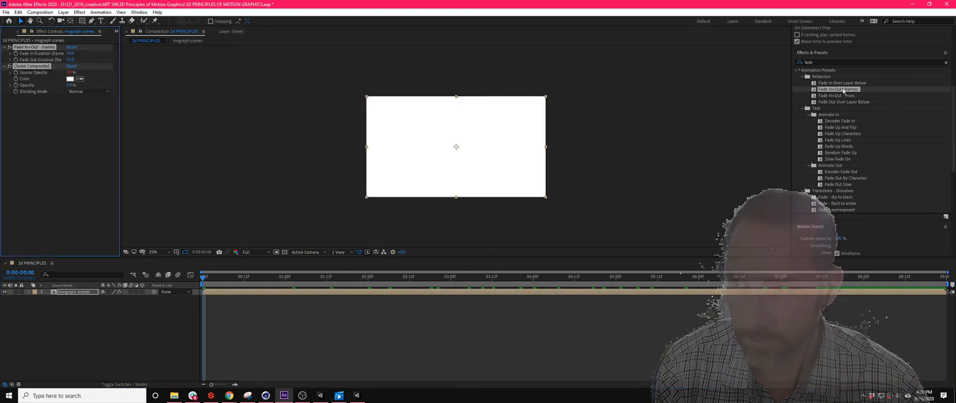
key(space)
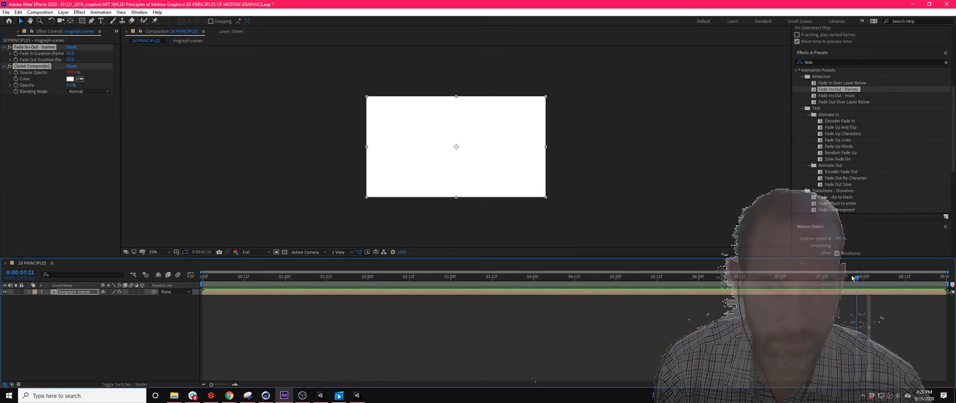
Trim the mograph scenes layer's end to 0:00:07:09, shift the layer about 11 frames later, and preview the fades
drag(852, 274, 812, 274)
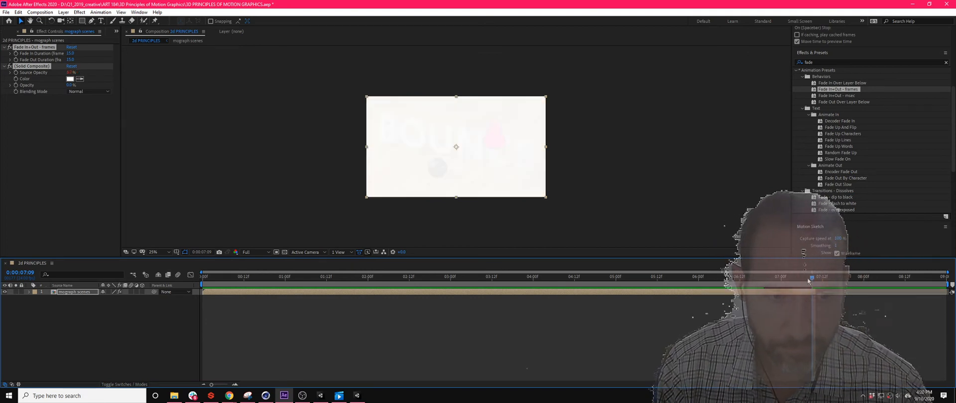
drag(813, 276, 386, 286)
key(space)
key(Home)
key(space)
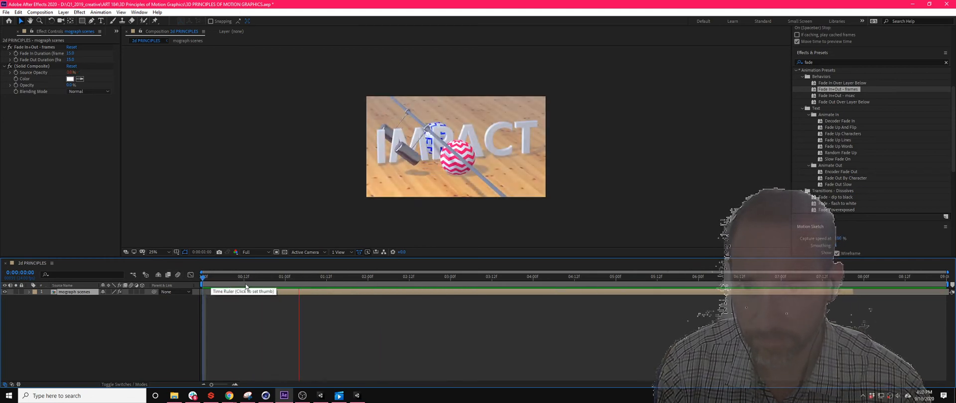
key(space)
key(Home)
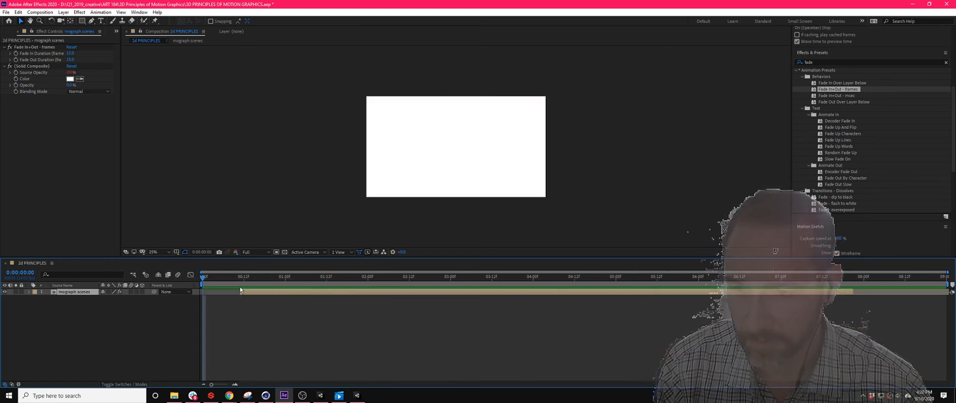
Create a 1920 x 1080 solid in black (000000) and place it beneath the mograph scenes layer
click(85, 324)
right_click(99, 321)
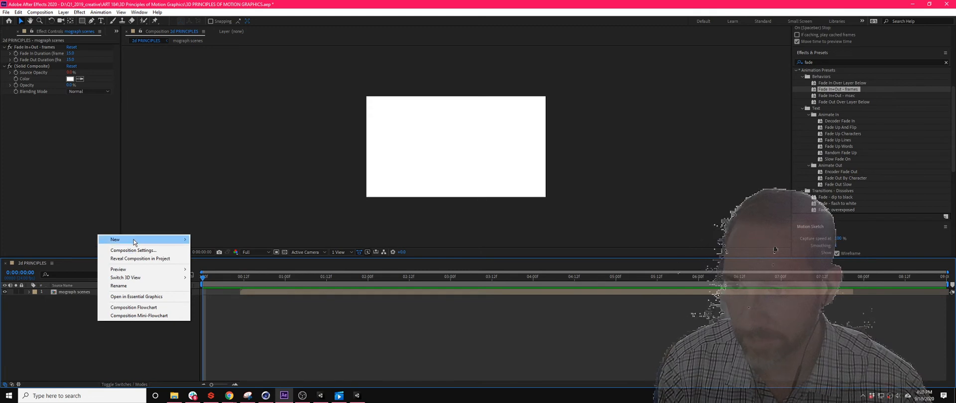
mouse_move(133, 240)
click(208, 258)
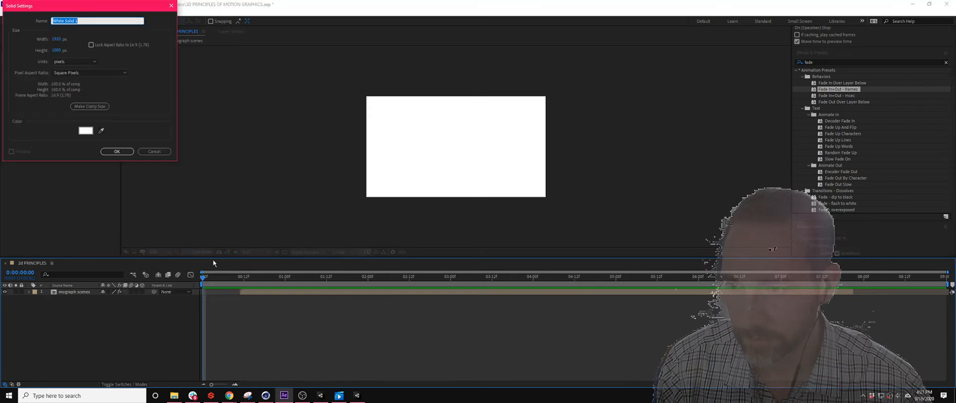
click(86, 130)
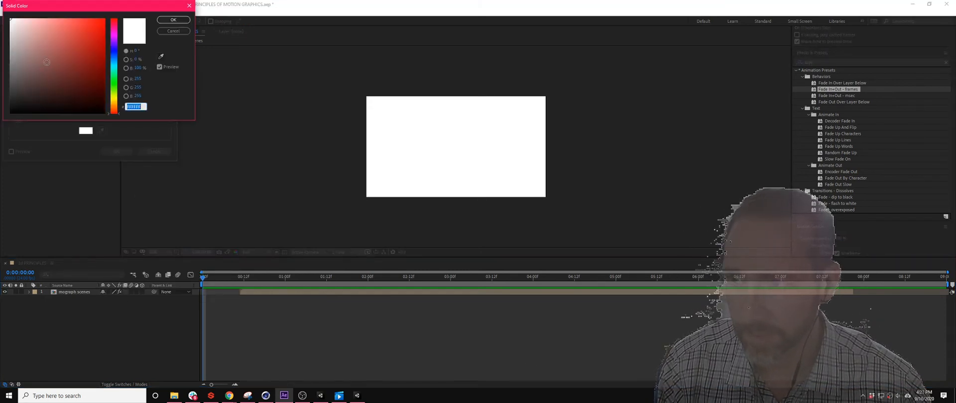
text(000000)
click(171, 21)
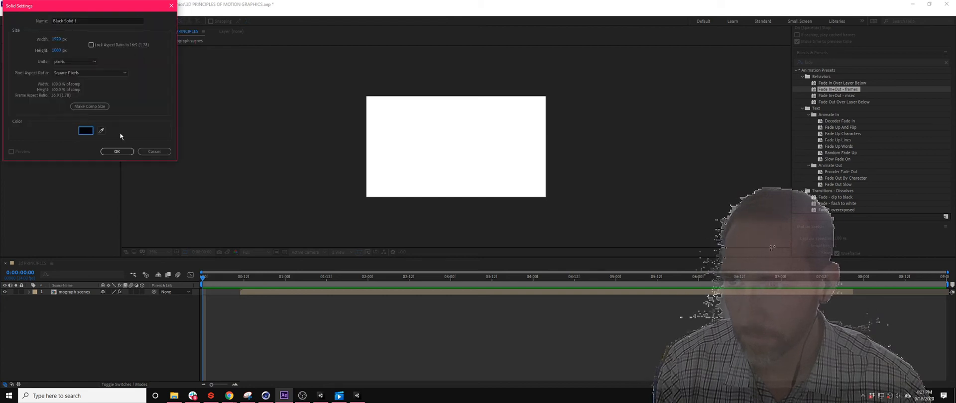
click(116, 151)
drag(65, 294, 114, 305)
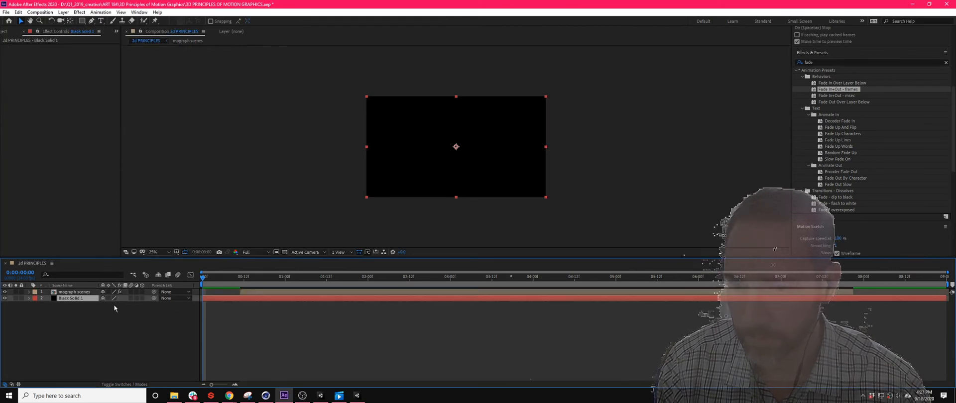
Preview the fades over the black background, select the mograph scenes layer and scrub through the composition to review it
key(space)
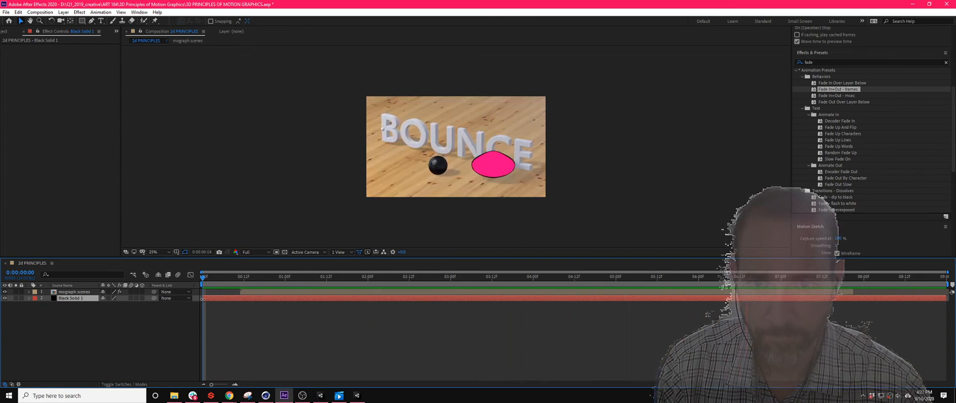
key(space)
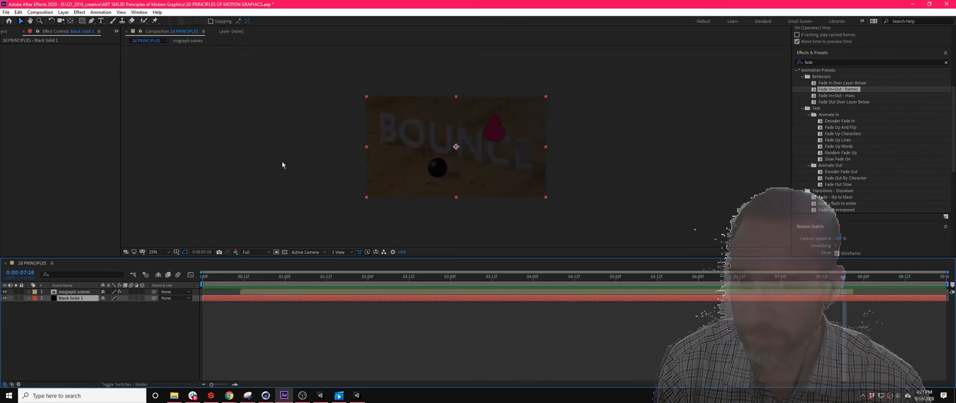
click(92, 292)
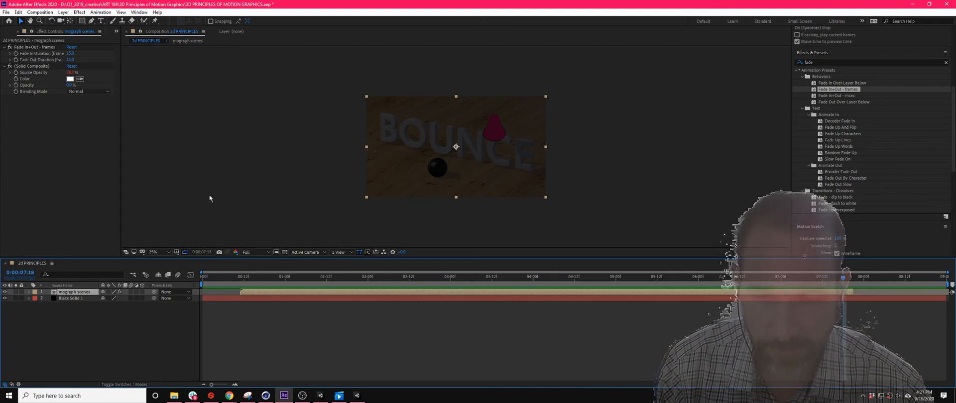
drag(315, 279, 460, 309)
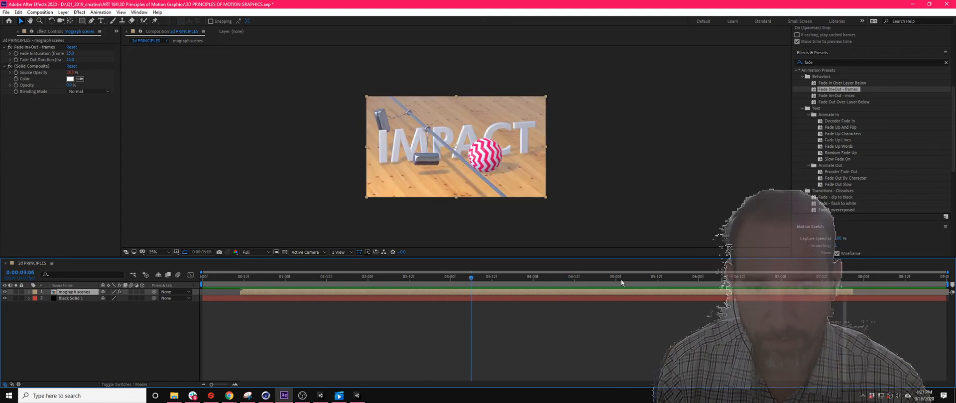